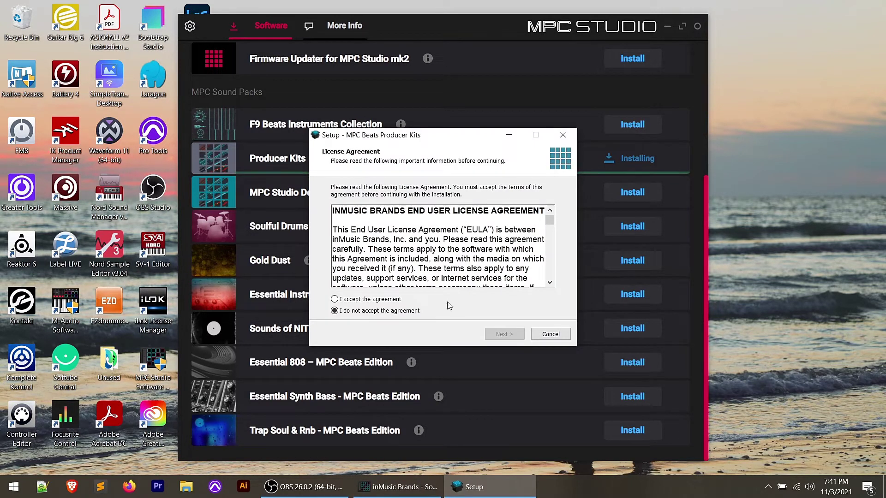
Step: Accept the licence agreement and complete the installation of the MPC Beats Producer Kits sound pack
left_click(335, 299)
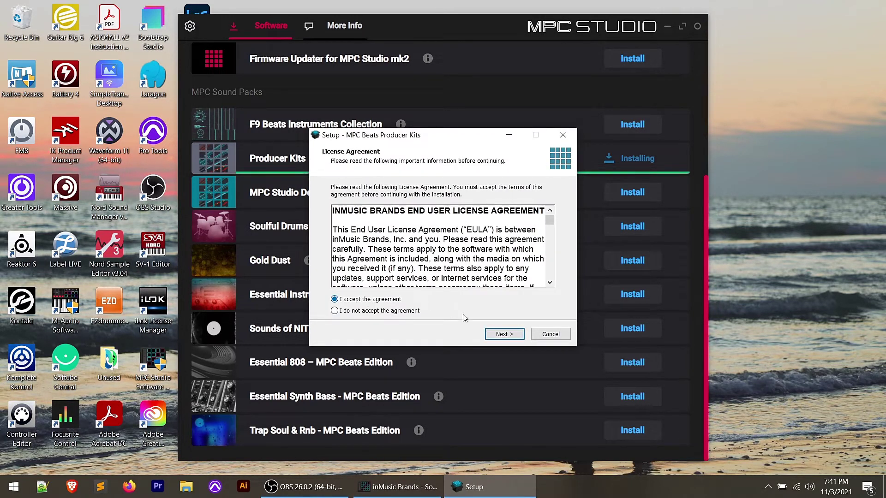
left_click(504, 334)
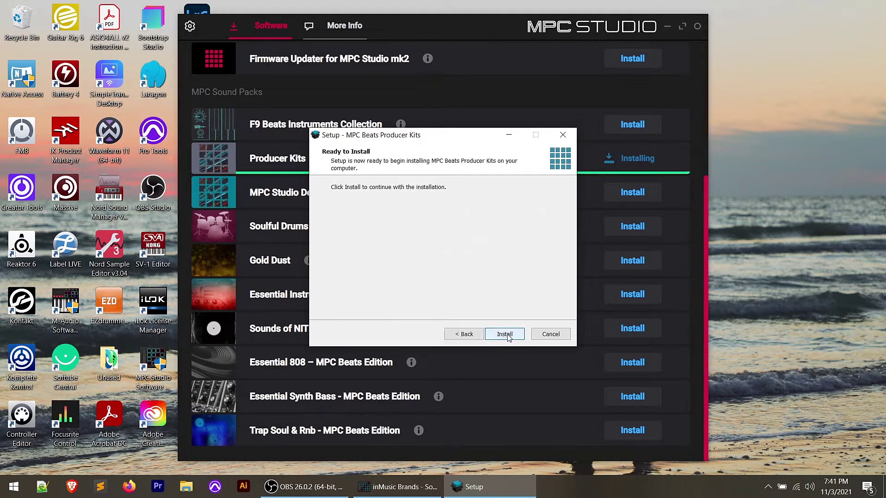
left_click(504, 334)
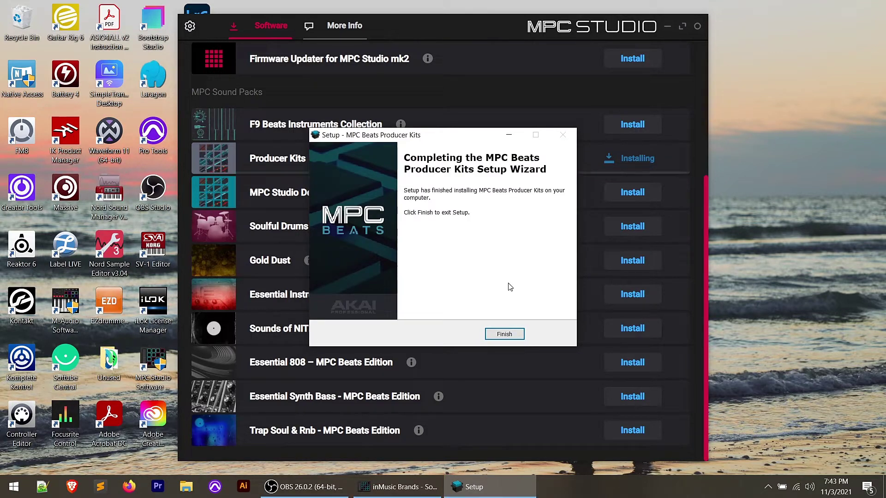
left_click(507, 333)
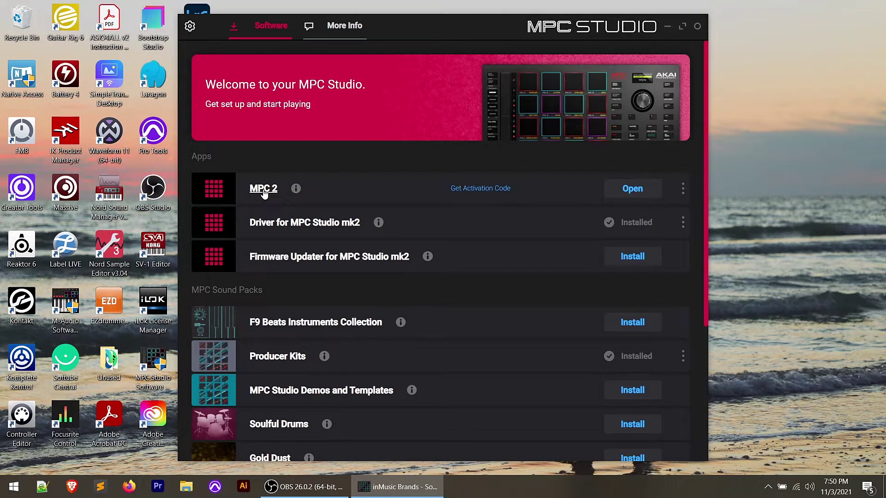
Step: Open MPC 2 and postpone the new plugin instruments notice with a reminder
left_click(627, 189)
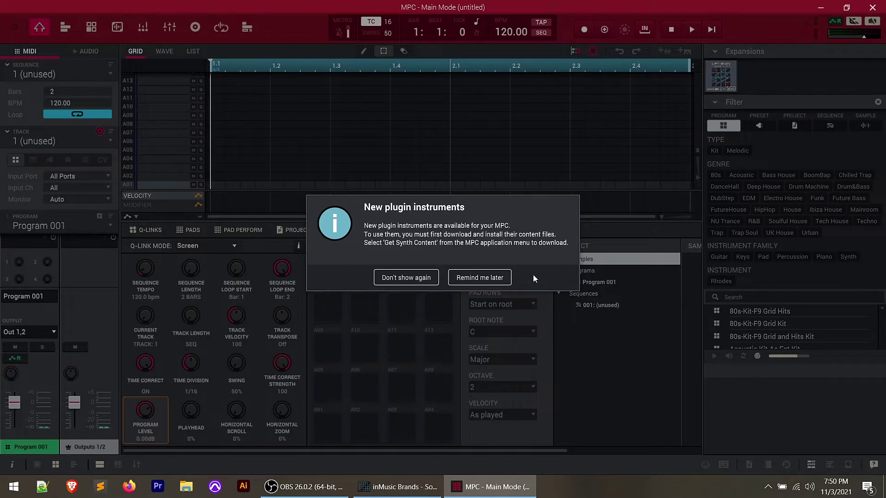
left_click(490, 279)
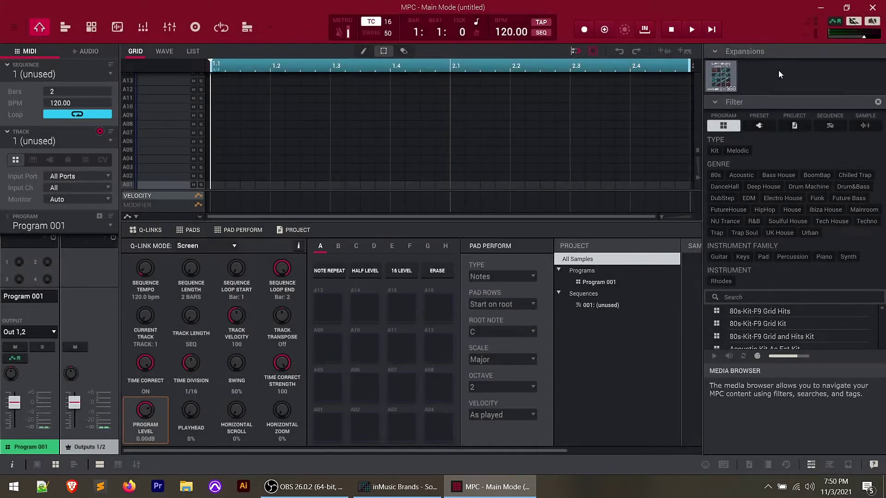
Step: Select the installed Producer Kits expansion in the media browser and look through its list of programs
left_click(722, 72)
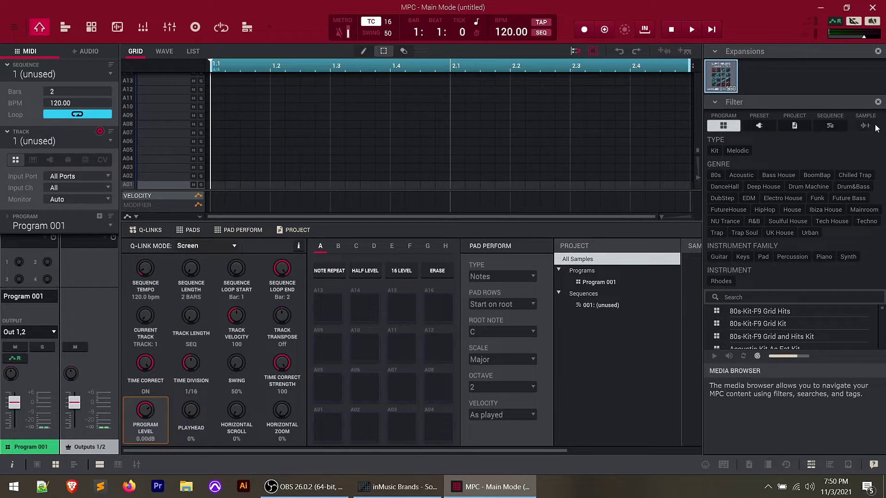
scroll(788, 336, "down", 20)
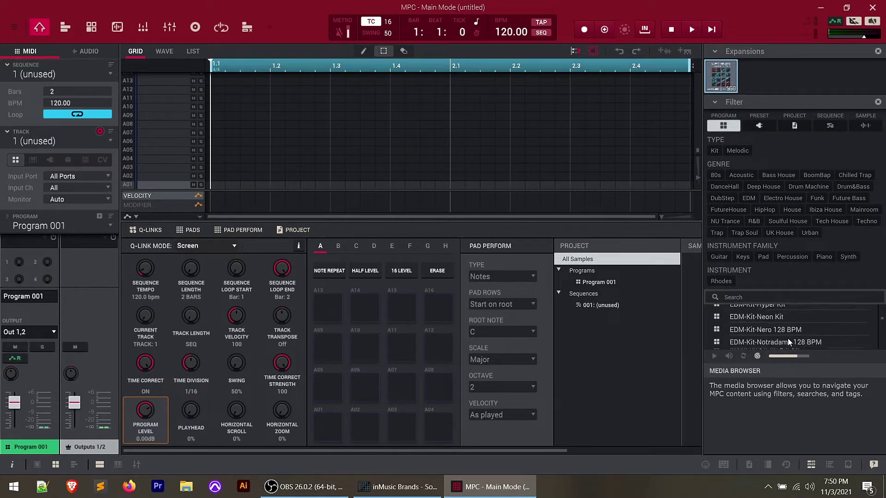
scroll(788, 332, "down", 5)
scroll(790, 327, "up", 20)
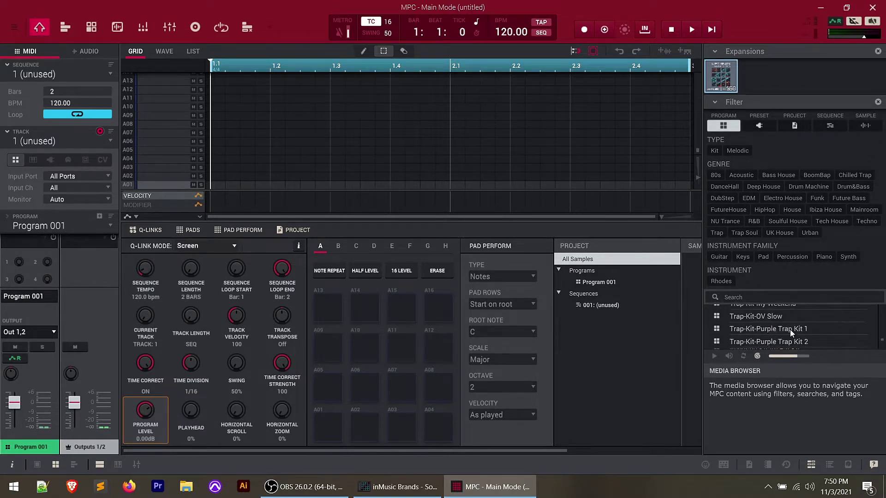
scroll(790, 323, "up", 10)
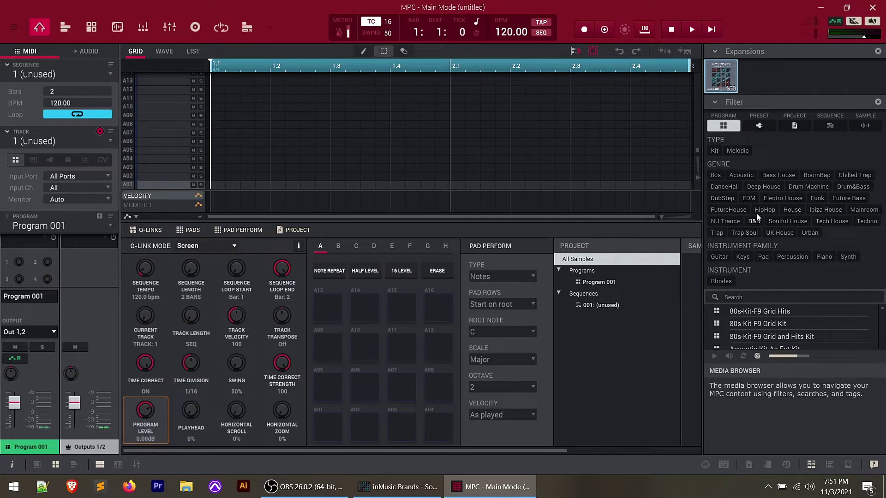
Step: Filter the expansion's programs by the EDM genre, look through the matching kits, and clear the genre filter
left_click(749, 199)
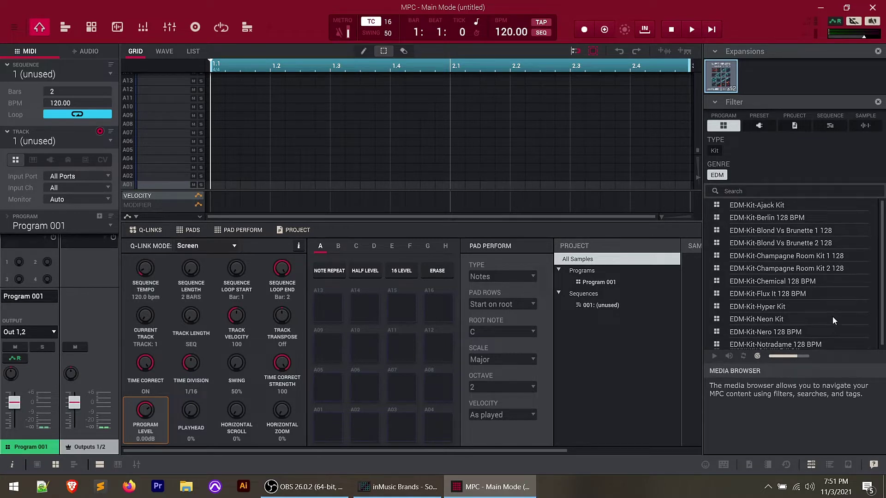
scroll(790, 313, "down", 1)
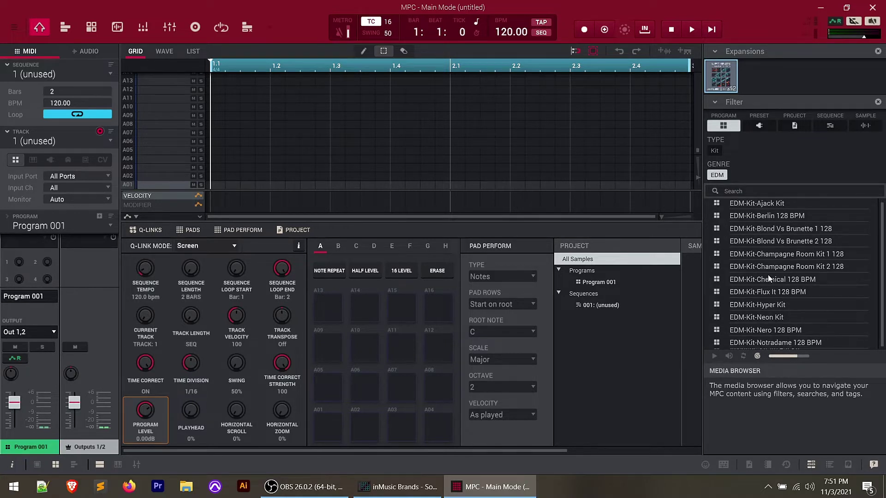
scroll(768, 275, "up", 1)
left_click(719, 175)
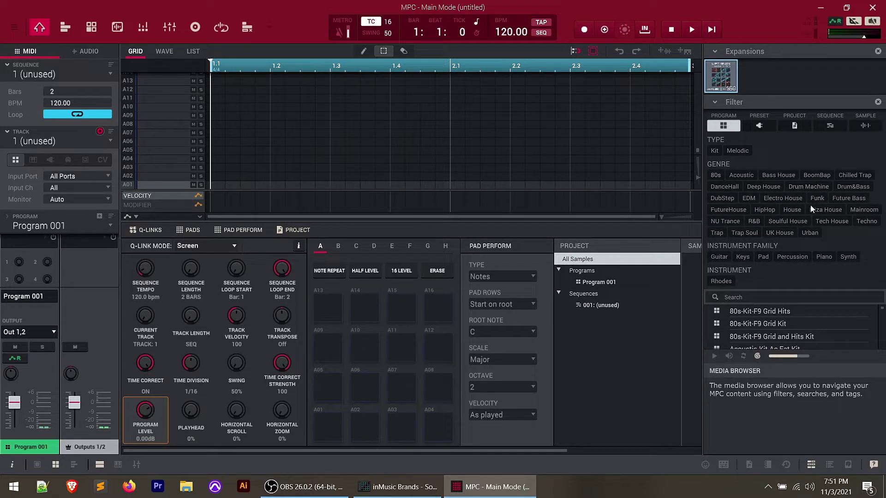
Step: Filter the programs by the Kit type and load 80s-Kit-F9 Grid Kit onto the pads
left_click(710, 151)
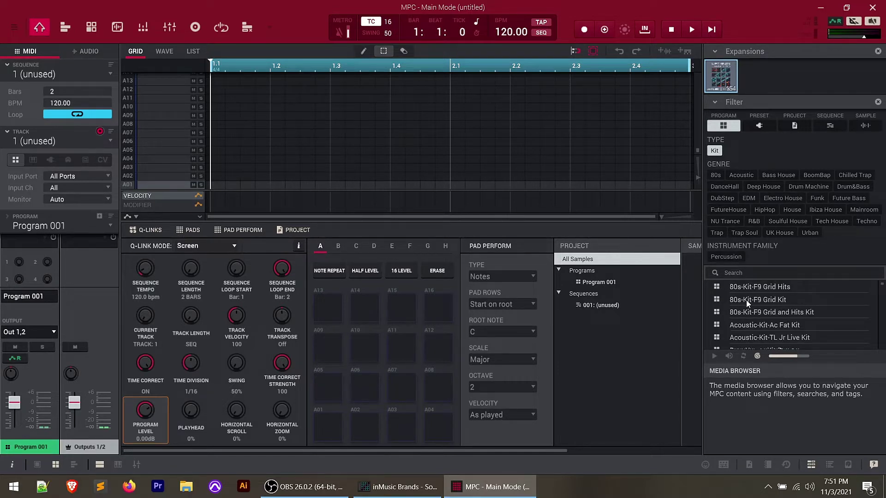
double_click(766, 303)
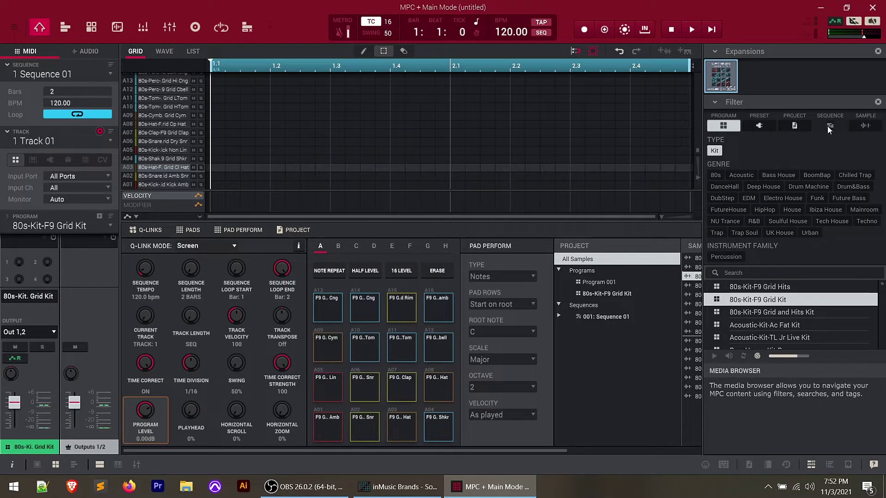
Step: View the media browser's preset category and its project category
left_click(759, 126)
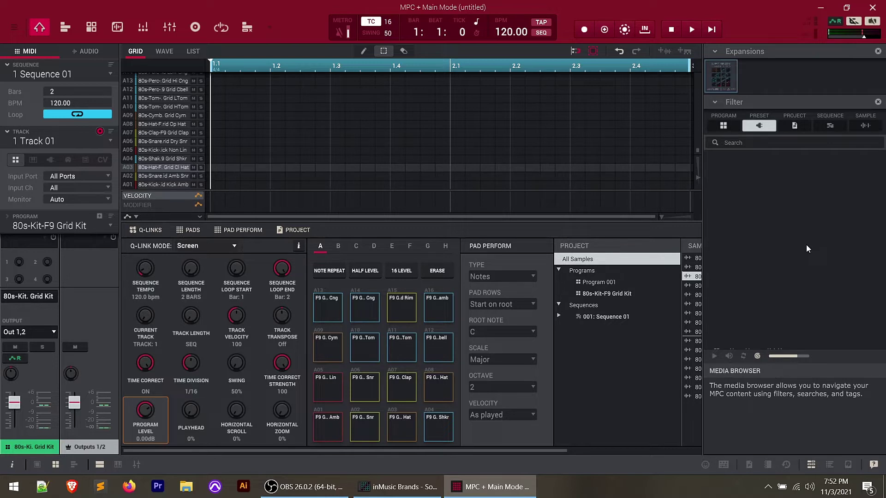
left_click(795, 124)
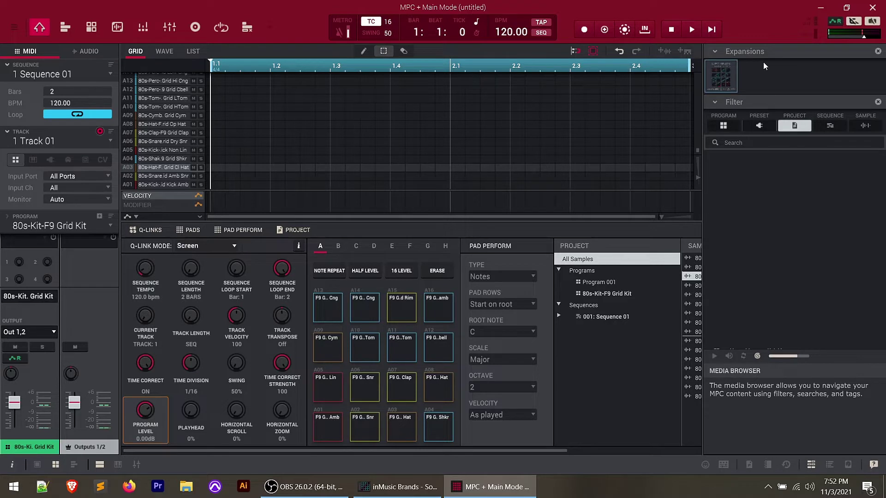
Step: Load the ClassicHouse-Kit-Heart sequence from the House genre sequences and play it back briefly
left_click(833, 126)
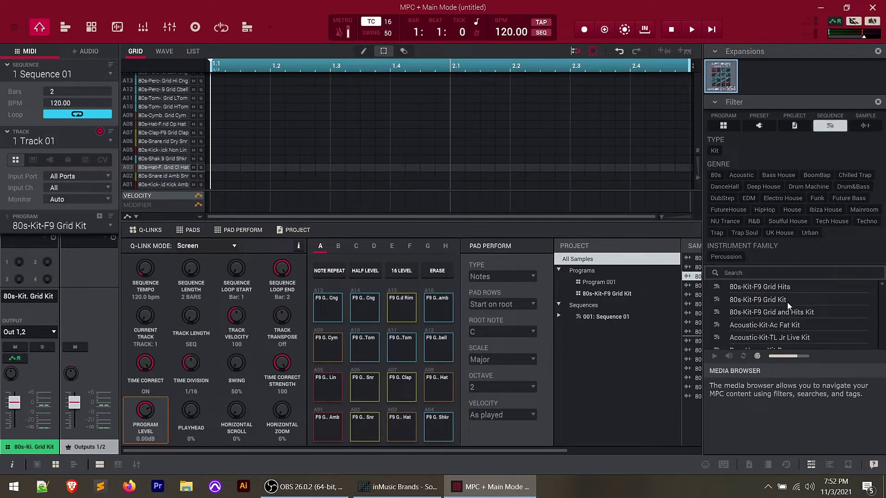
left_click(792, 210)
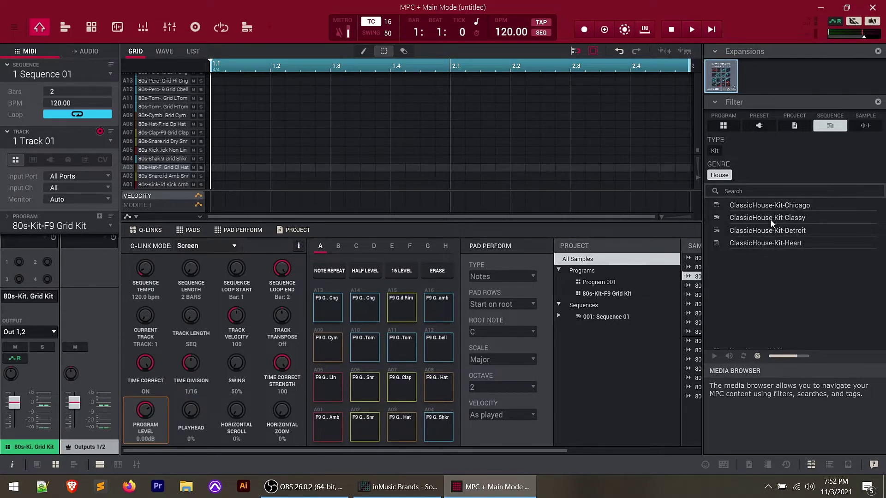
double_click(771, 244)
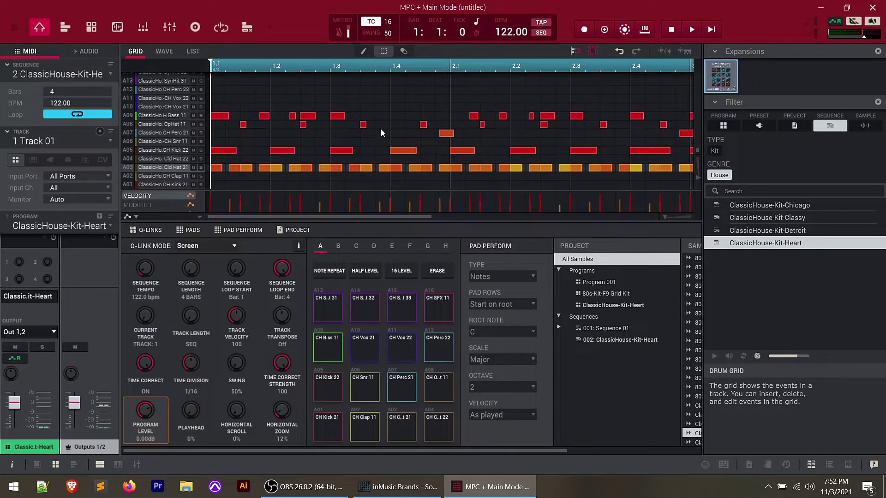
key("space")
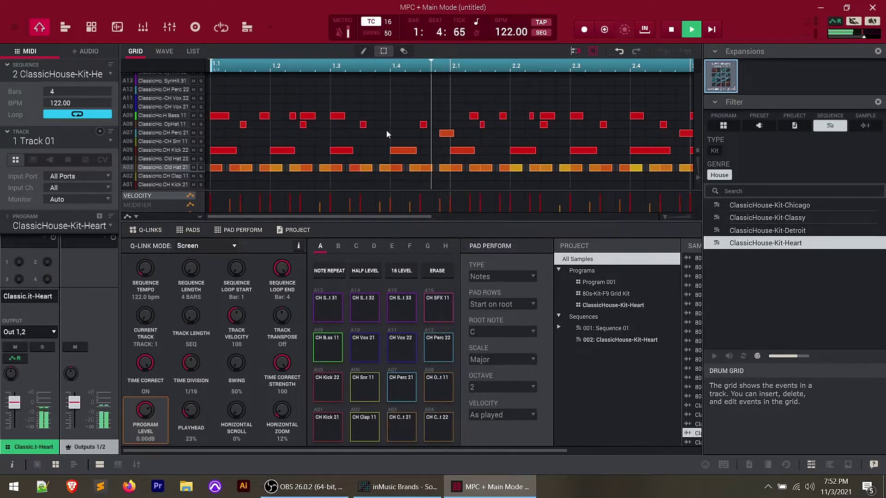
key("space")
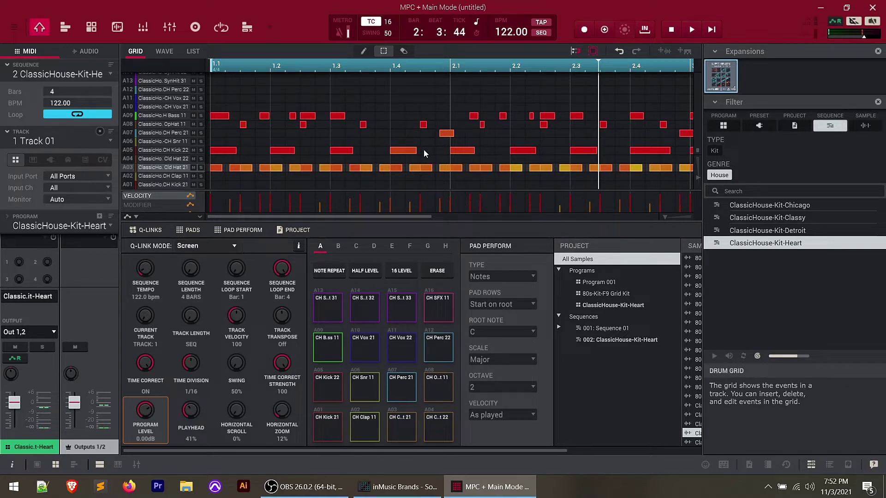
Step: Filter the expansion's samples by the Drum family and Snare instrument, and look through the matching snares
left_click(865, 125)
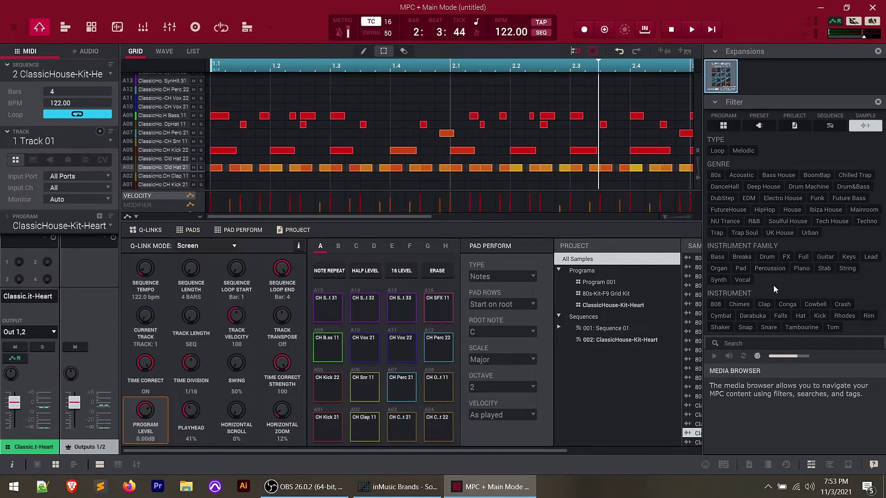
left_click(766, 257)
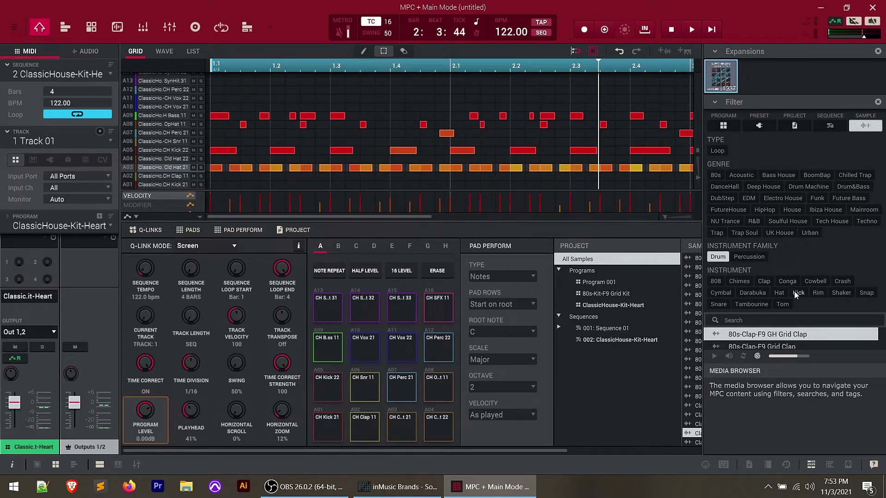
left_click(721, 304)
scroll(810, 314, "down", 20)
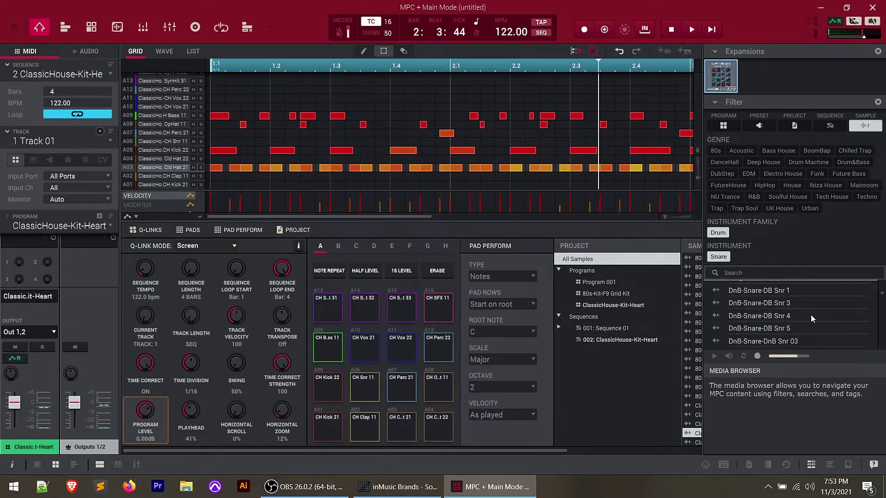
scroll(811, 315, "down", 20)
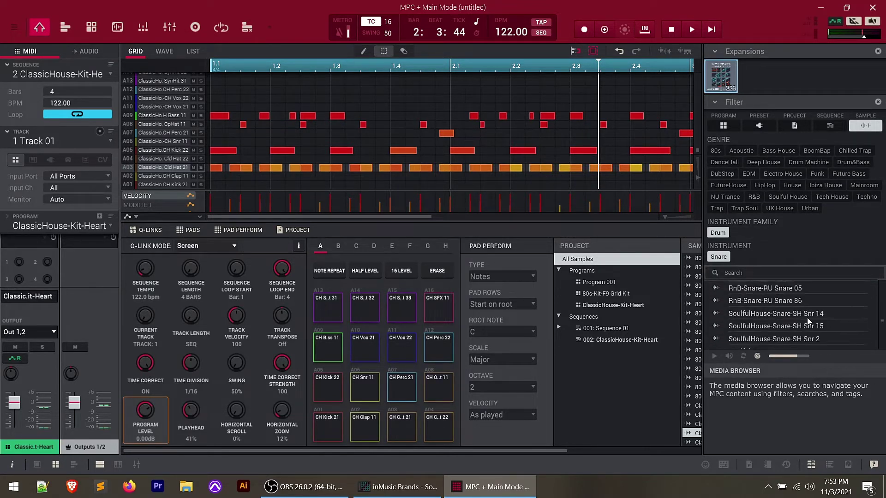
scroll(809, 320, "up", 20)
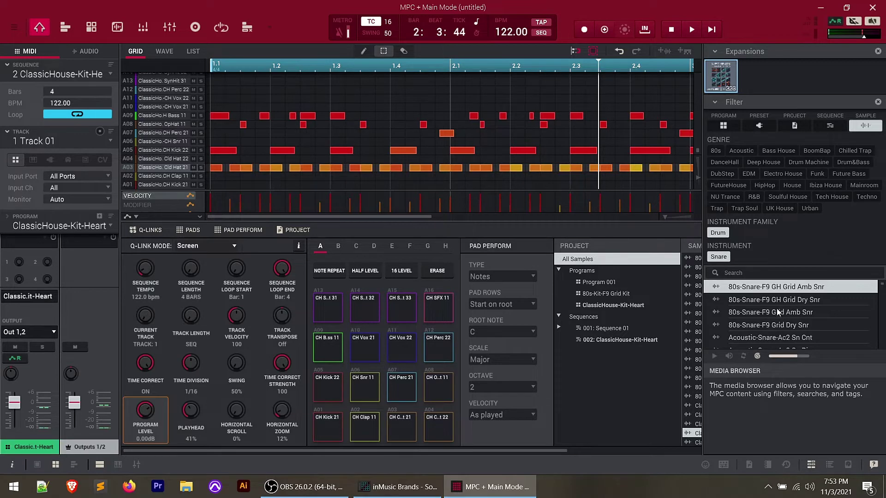
Step: Load the 80s-Snare-F9 GH Grid Dry Snr sample into the project and check the project's sample list
double_click(767, 300)
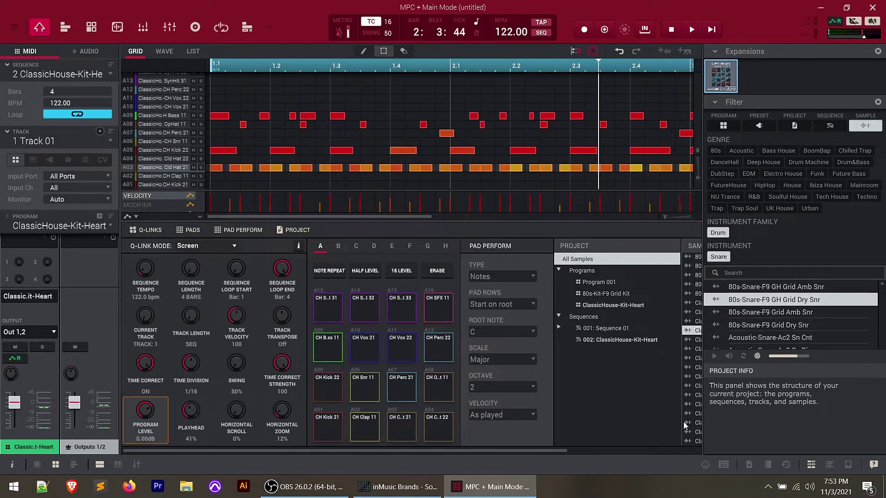
left_click_drag(565, 451, 680, 457)
left_click_drag(550, 450, 328, 455)
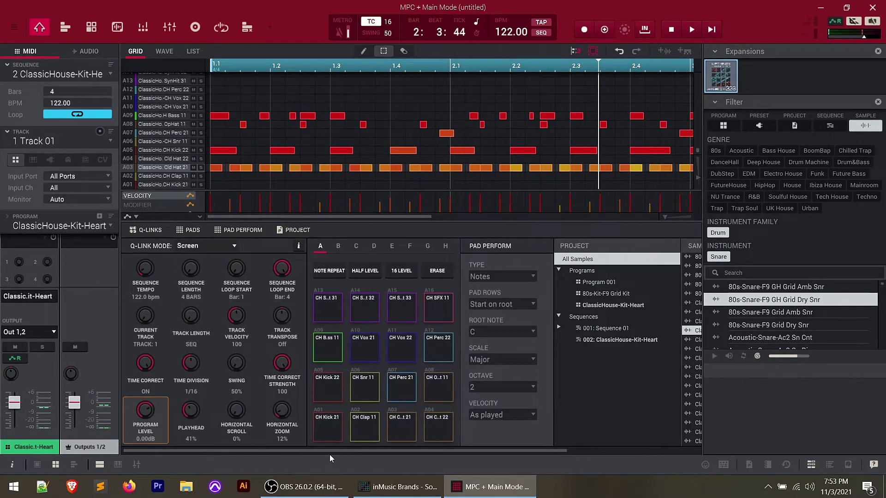
Step: Assign the 80s-Snare-F9 GH Grid Dry Snr sample to pad B01, replacing the existing sample of that name
left_click_drag(762, 303, 825, 300)
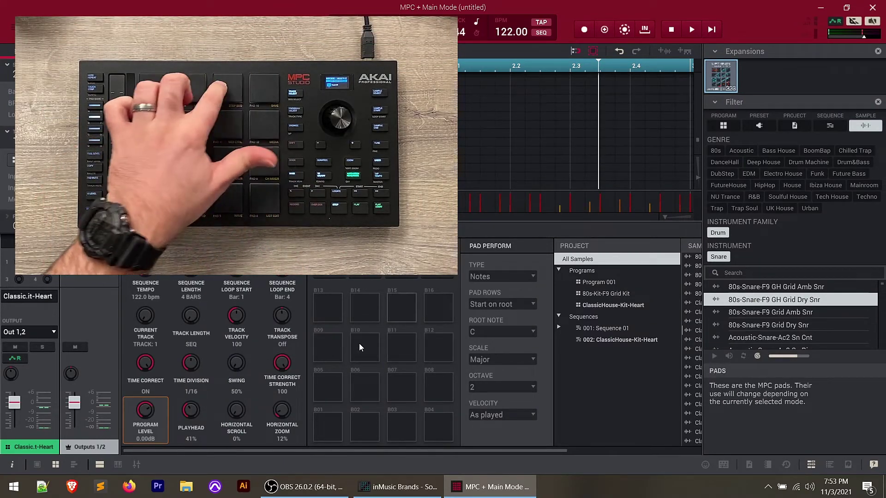
left_click_drag(800, 300, 333, 424)
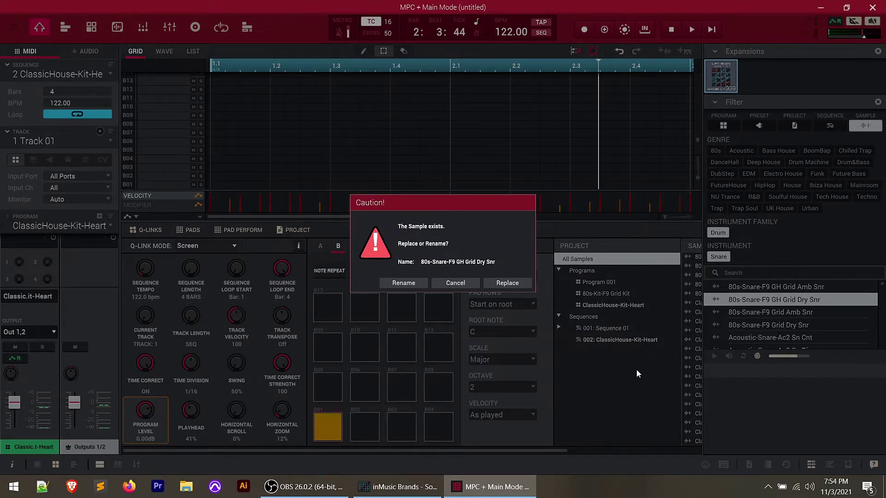
left_click(502, 283)
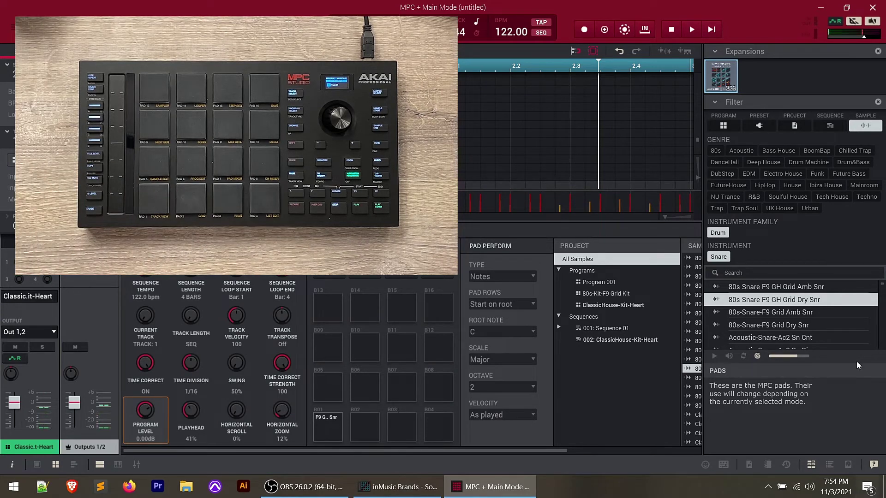
Step: Assign 80s-Snare-F9 Grid Dry Snr to pad B02, replacing the existing sample, and 80s-Snare-F9 GH Grid Amb Snr to pad B05
left_click_drag(790, 326, 360, 422)
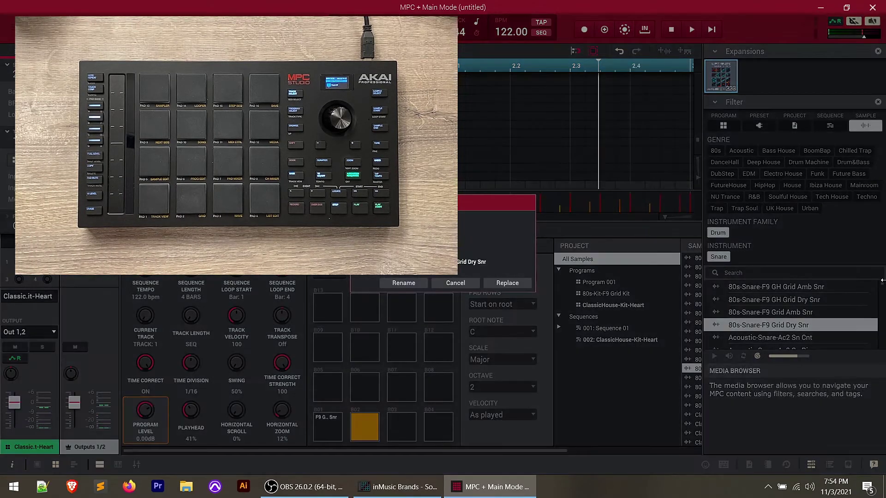
left_click(507, 282)
left_click_drag(807, 286, 336, 390)
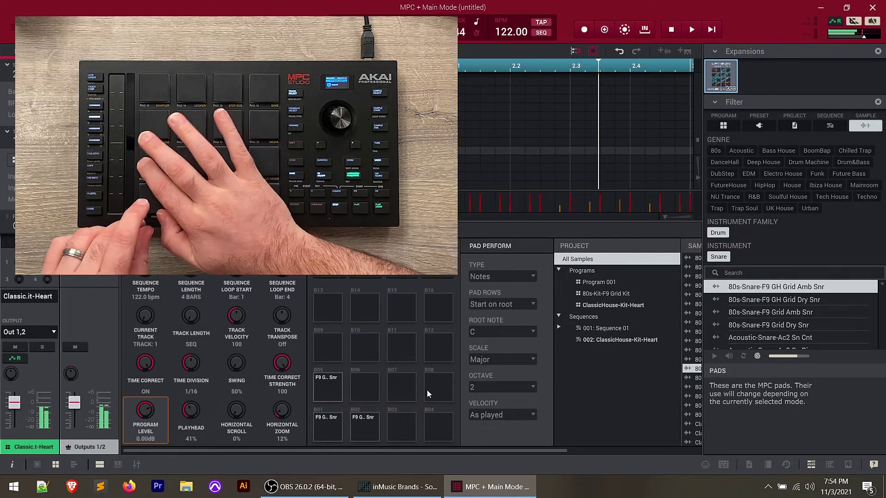
left_click(768, 325)
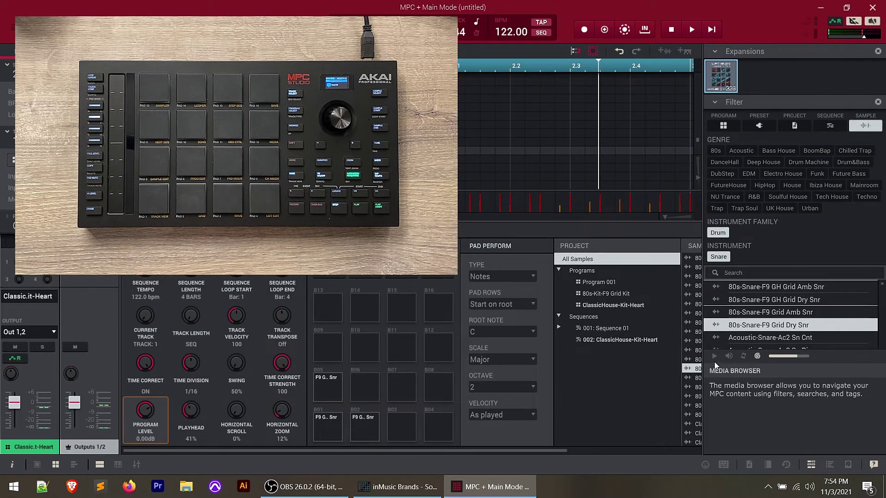
Step: Audition the snare samples Acoustic-Snare-Ac2 Sn Cnt, 80s-Snare-F9 Grid Dry Snr and 80s-Snare-F9 Grid Amb Snr one after another
left_click(747, 337)
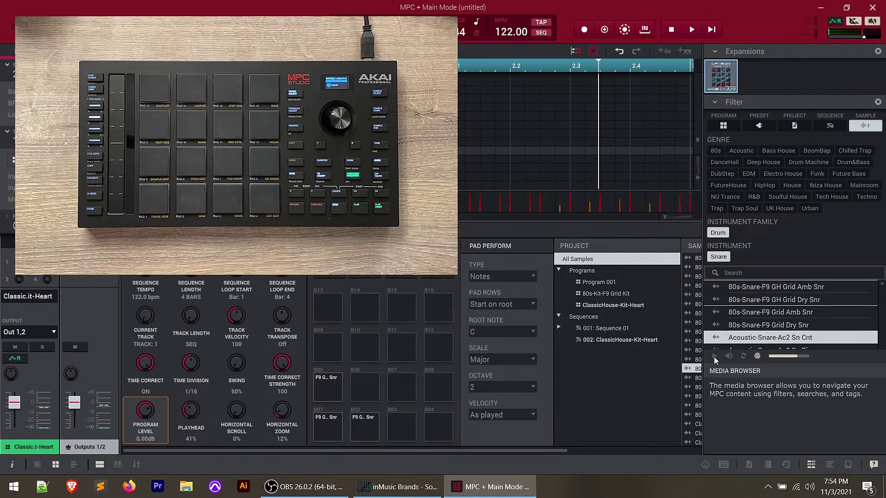
left_click(721, 328)
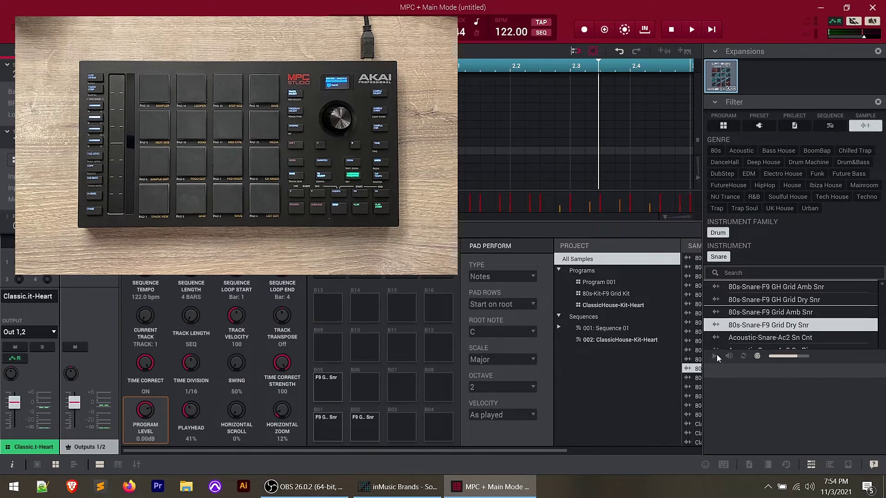
left_click(746, 313)
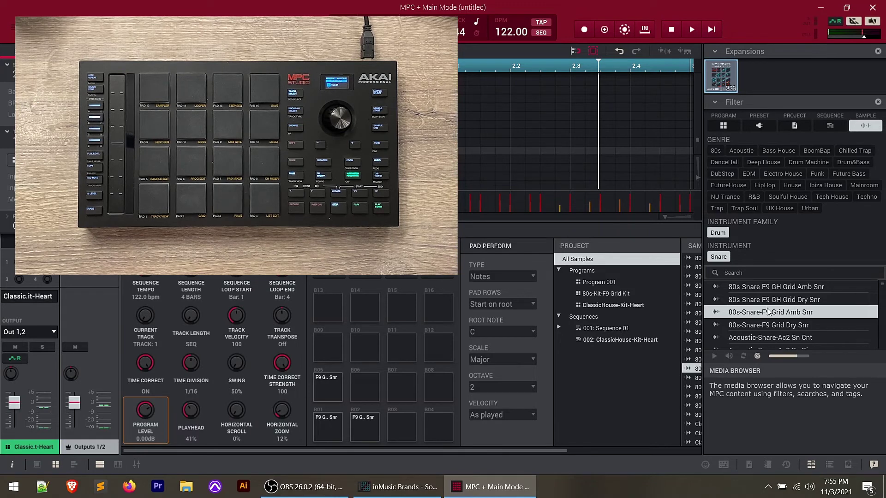
Step: Show the expansion's programs instead of its samples and load the BoomBap-Kit-Off The Grid kit into the project
left_click(724, 126)
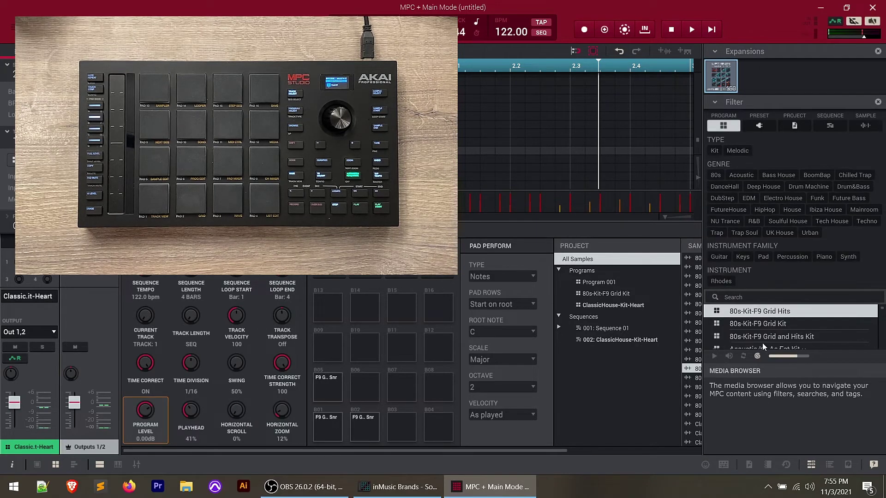
scroll(772, 336, "down", 5)
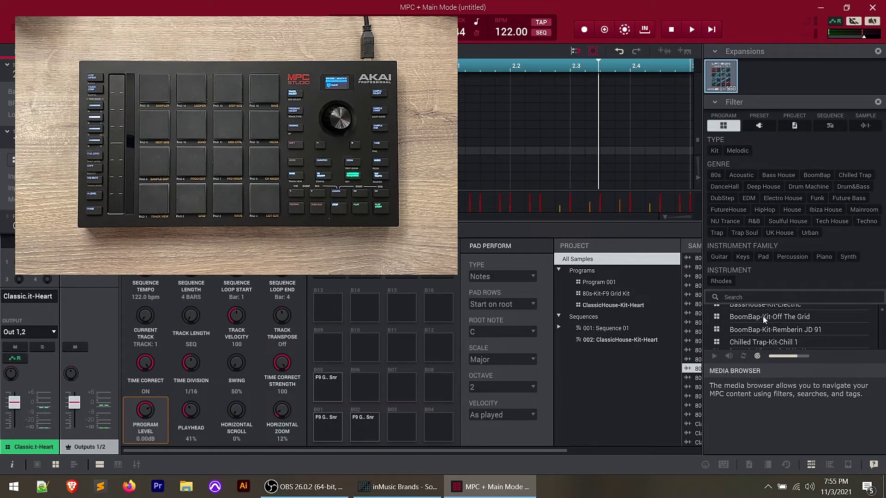
double_click(762, 317)
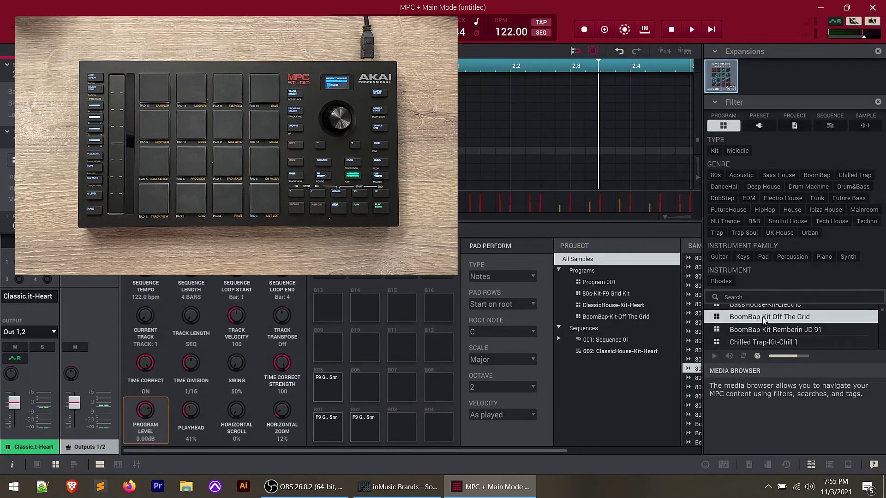